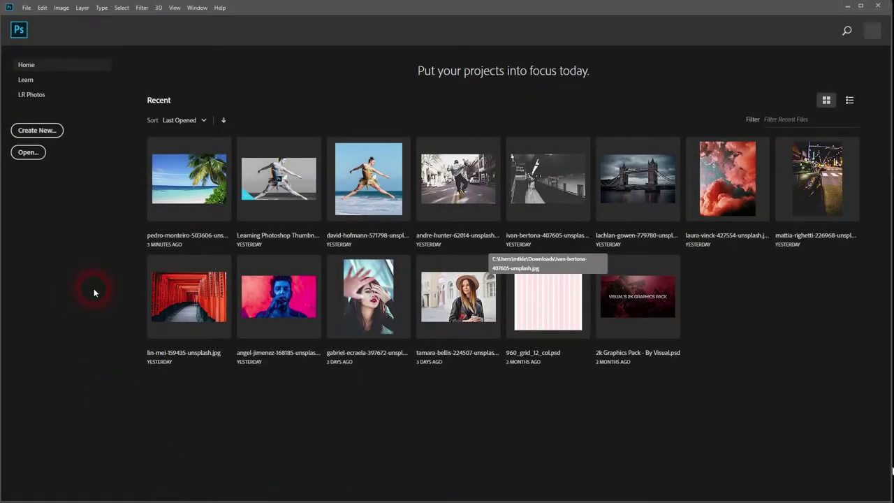
# - Open pedro-monteiro-503606-unsplash.jpg from the Downloads folder
pyautogui.click(28, 152)
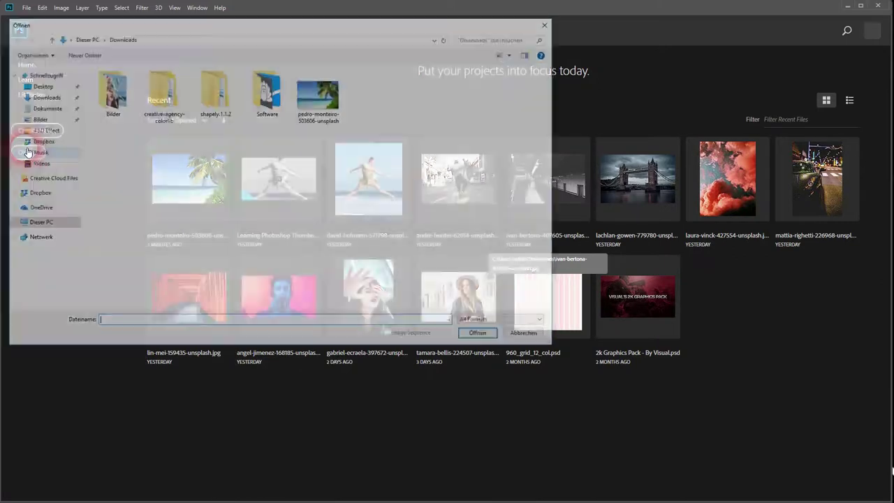
pyautogui.doubleClick(310, 119)
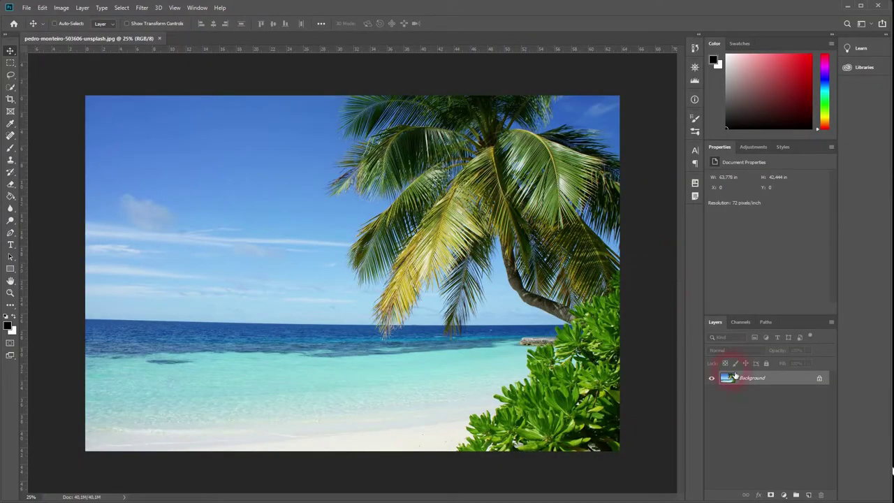
# - Unlock the Background as a layer named 'img' and duplicate it as 'text img'
pyautogui.doubleClick(746, 377)
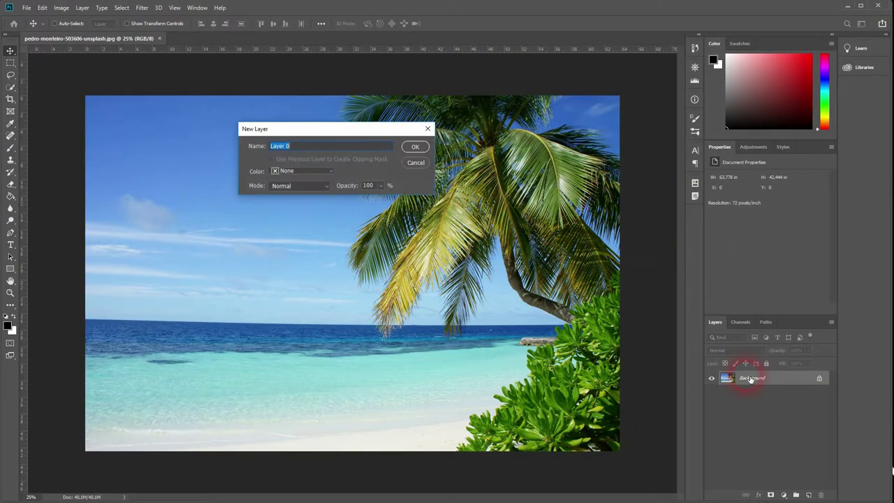
pyautogui.write('img')
pyautogui.press('Return')
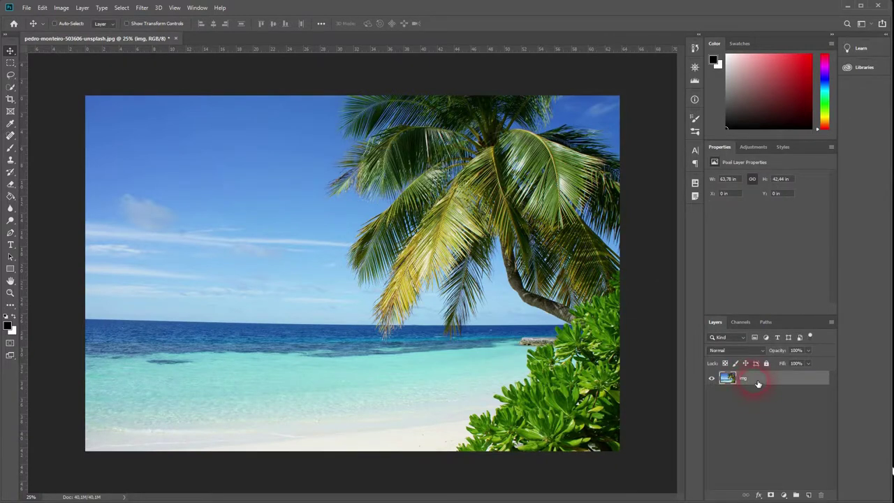
pyautogui.hotkey('ctrl', 'j')
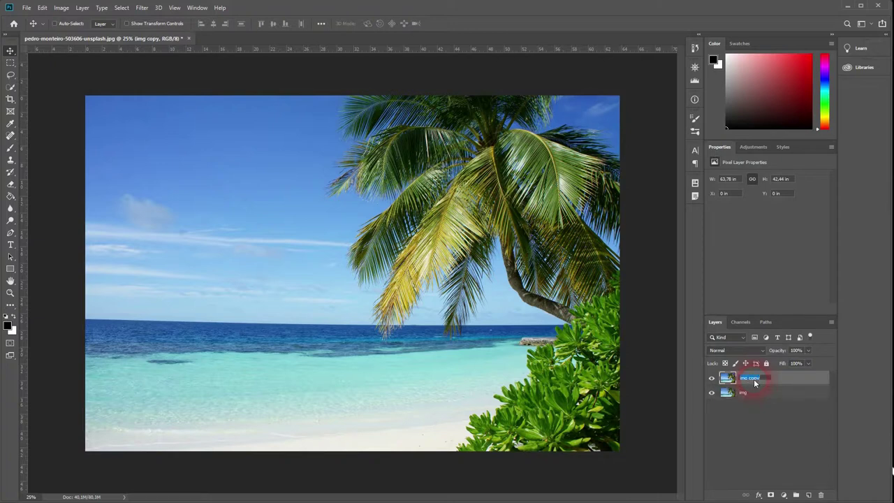
pyautogui.write('le')
pyautogui.write('xt img')
pyautogui.press('Return')
# - Rename the original layer to 'bg img' and add an empty layer named 'Text' above it
pyautogui.click(760, 396)
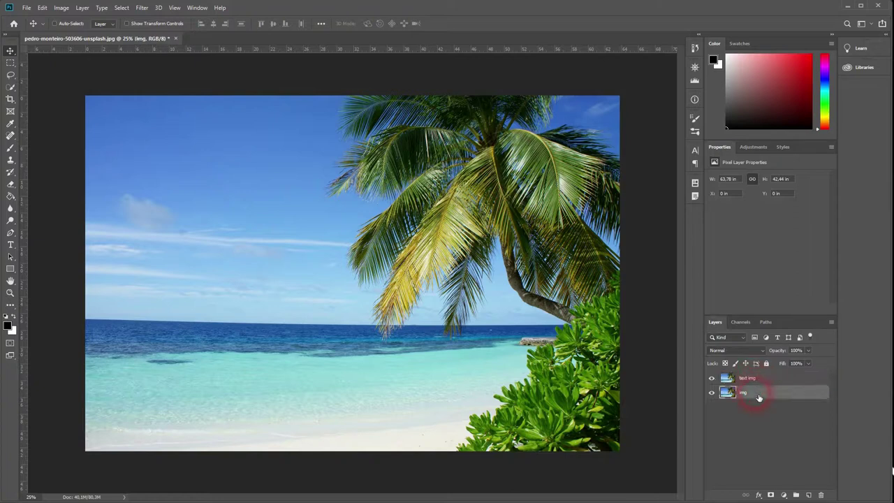
pyautogui.doubleClick(744, 393)
pyautogui.write('bg img')
pyautogui.press('Return')
pyautogui.click(808, 495)
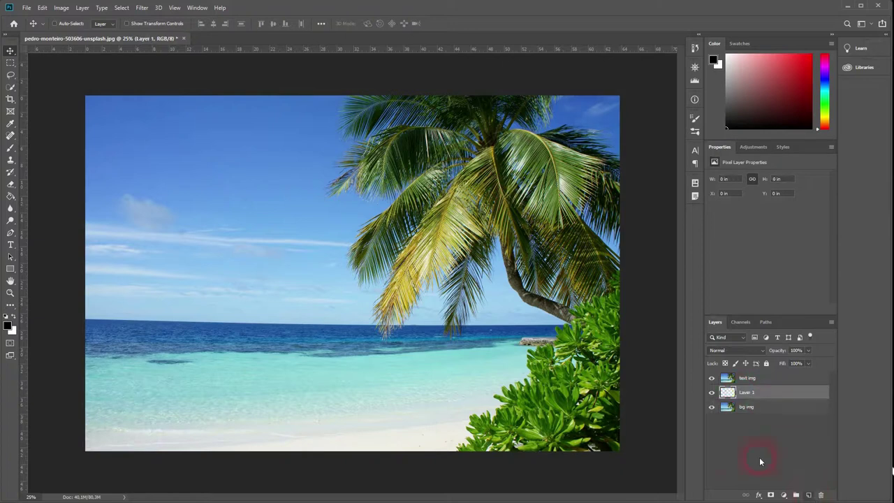
pyautogui.doubleClick(747, 393)
pyautogui.write('Text')
pyautogui.press('Return')
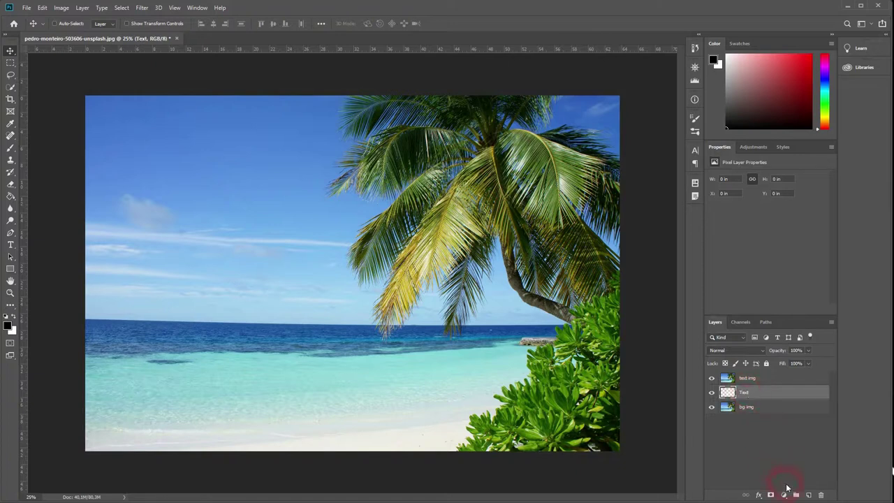
# - Add an empty 'Shadow' layer below Text, hide text img, and select the Text layer
pyautogui.click(808, 494)
pyautogui.moveTo(784, 398); pyautogui.dragTo(774, 410)
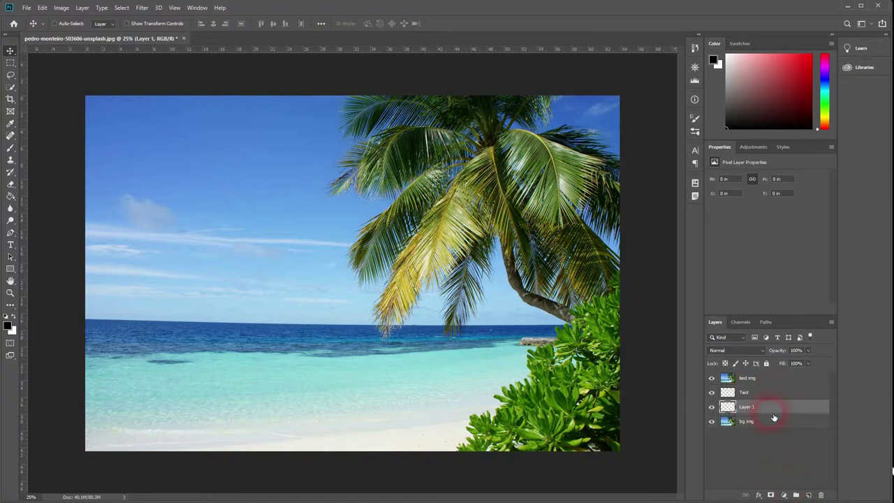
pyautogui.doubleClick(748, 407)
pyautogui.write('Shadow')
pyautogui.press('Return')
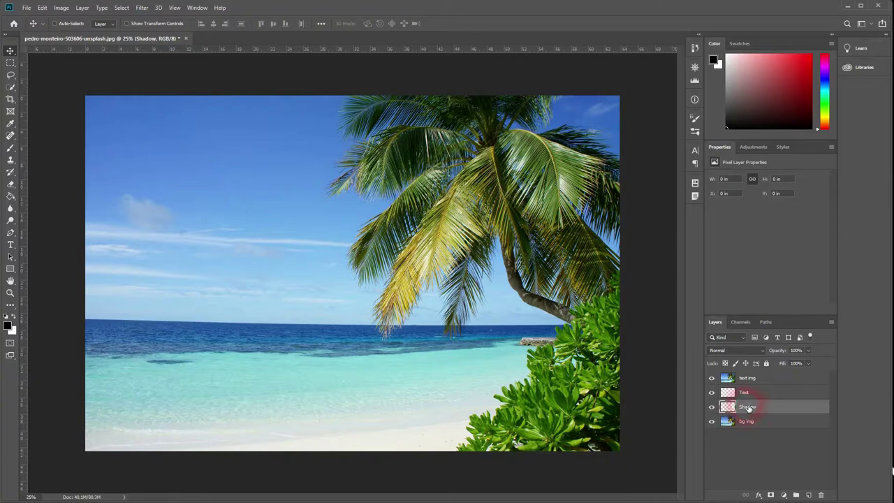
pyautogui.click(713, 379)
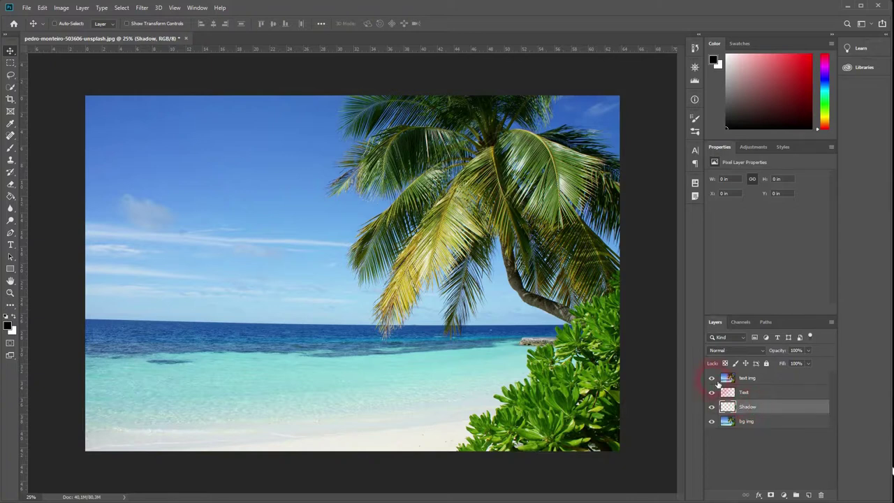
pyautogui.click(760, 395)
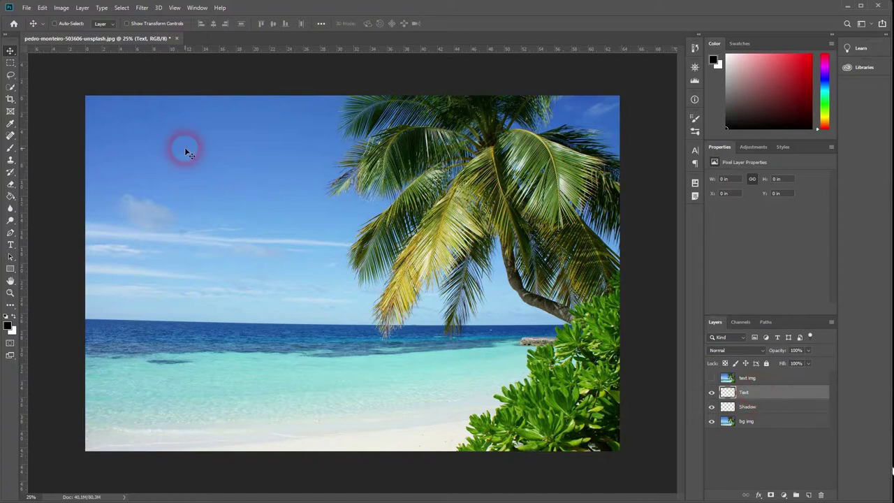
# - Type the word SUMMER on the canvas with the Horizontal Type Tool
pyautogui.click(12, 246)
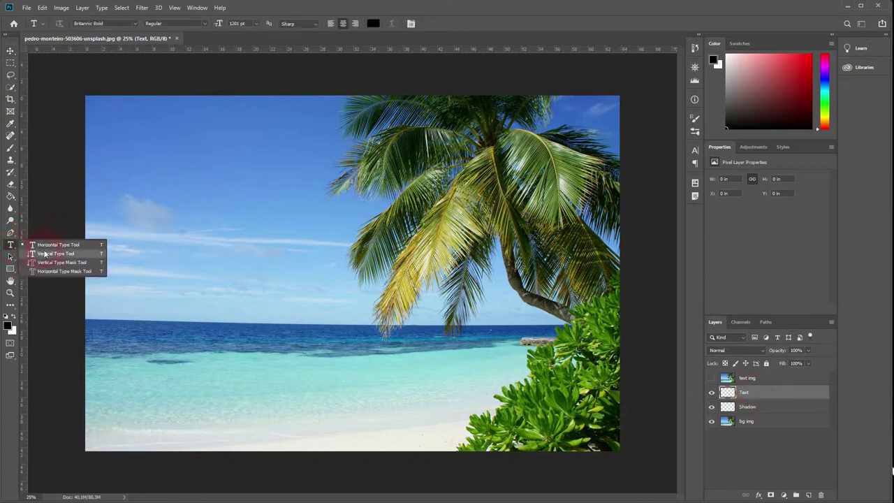
pyautogui.click(46, 246)
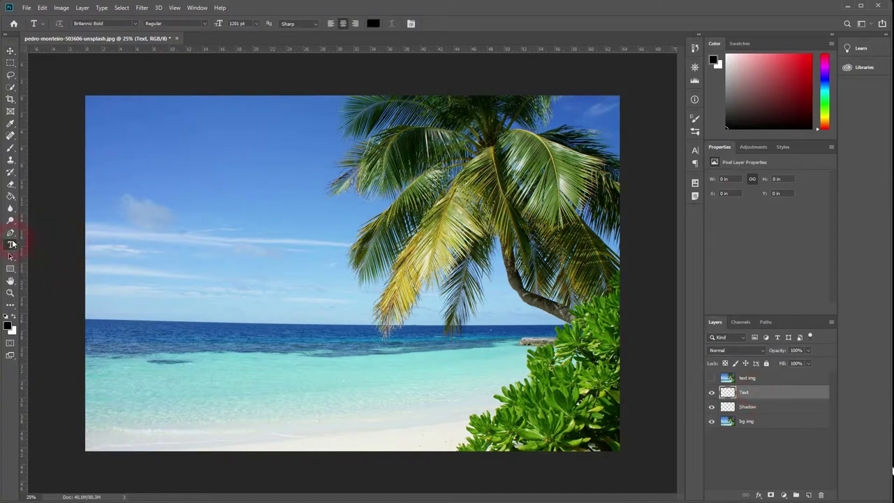
pyautogui.click(280, 260)
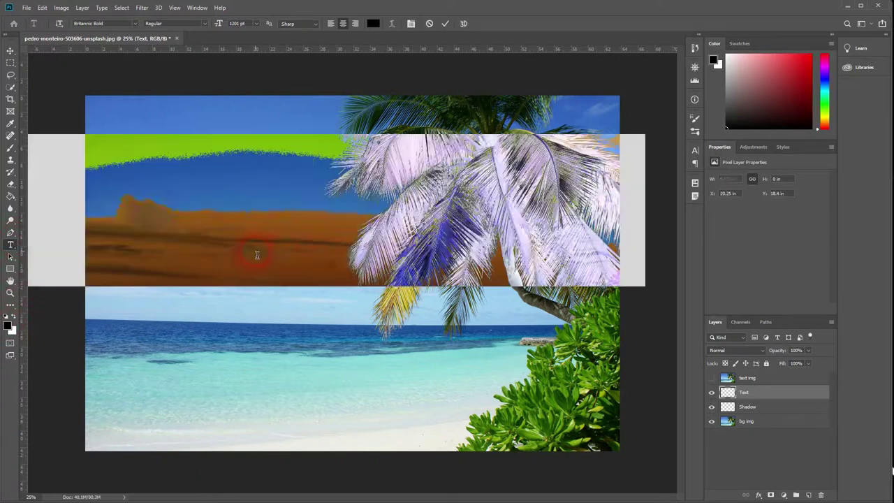
pyautogui.write('SUMMNE')
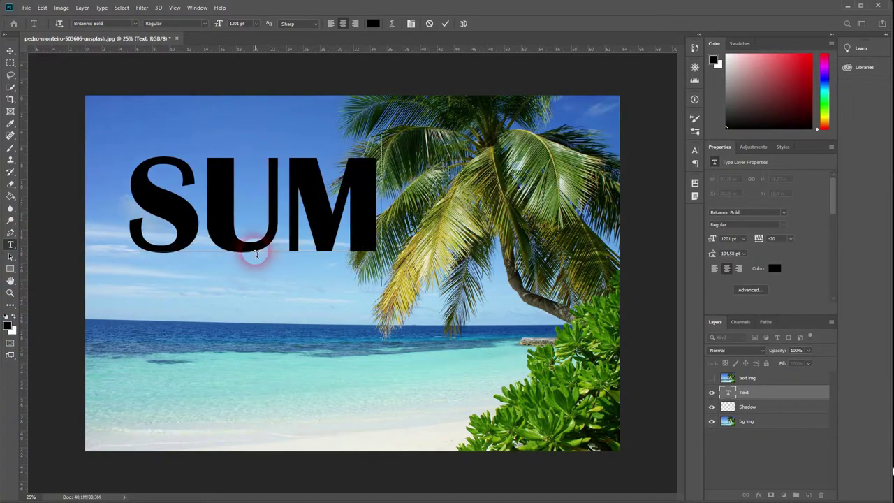
pyautogui.press('BackSpace')
pyautogui.press('BackSpace')
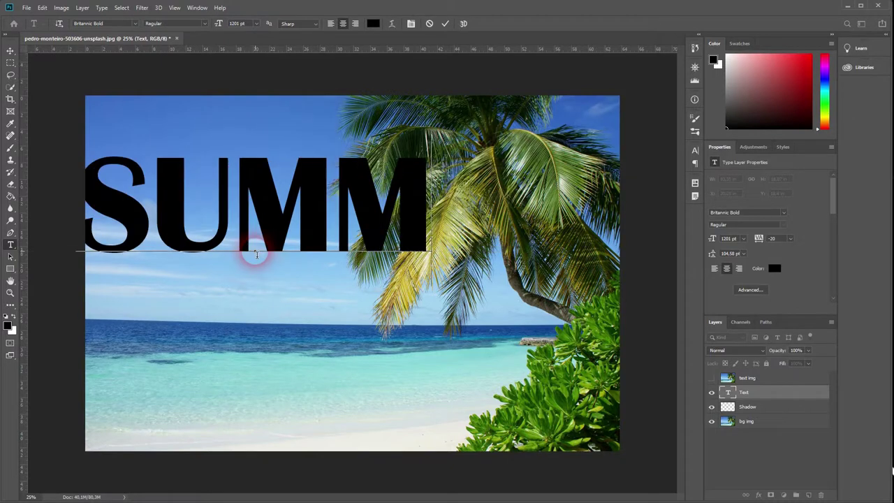
pyautogui.write('ER')
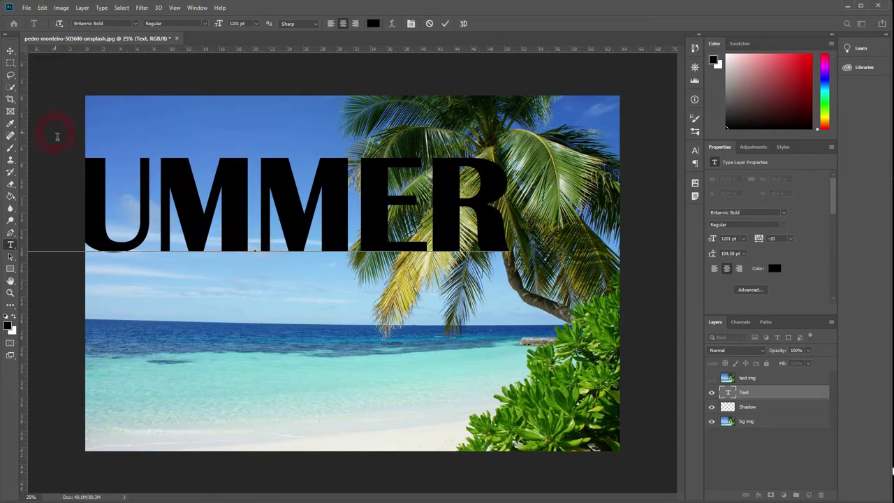
# - Move the SUMMER text so it spans the middle of the beach photo
pyautogui.click(10, 51)
pyautogui.click(47, 63)
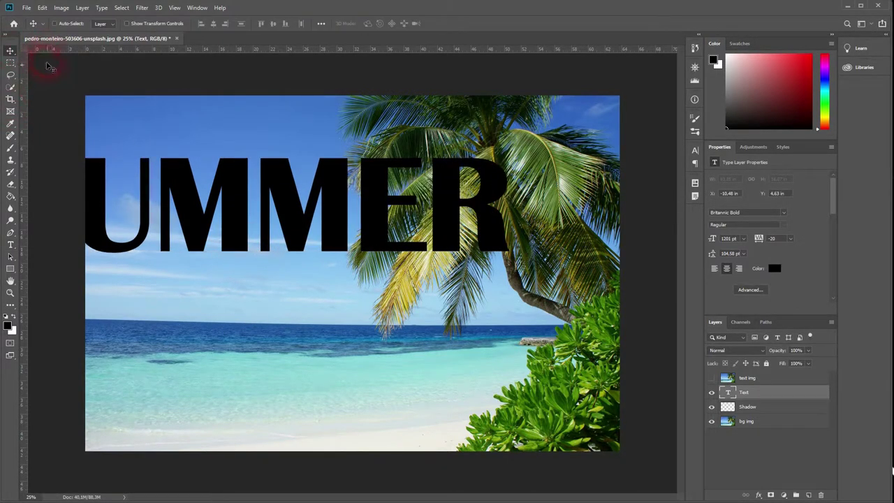
pyautogui.moveTo(101, 198); pyautogui.dragTo(200, 269)
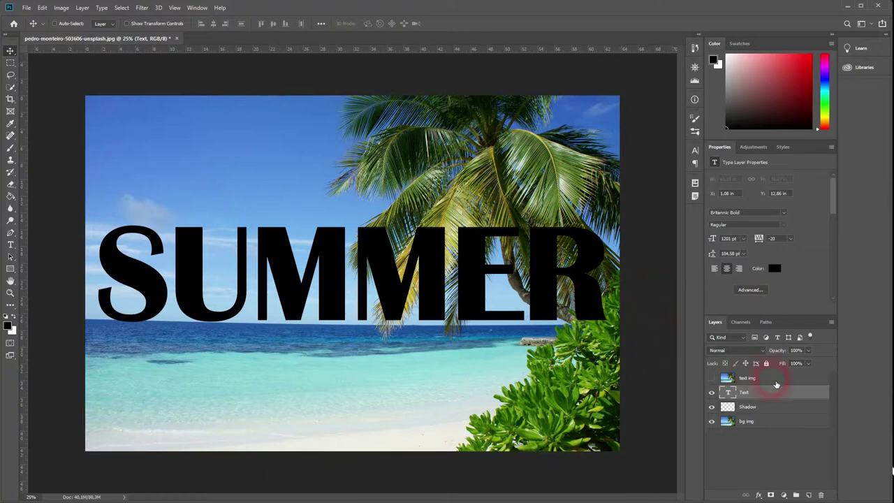
# - Show text img, clip it to the SUMMER text layer, and hide bg img
pyautogui.click(720, 383)
pyautogui.keyDown('alt'); pyautogui.click(719, 383); pyautogui.keyUp('alt')
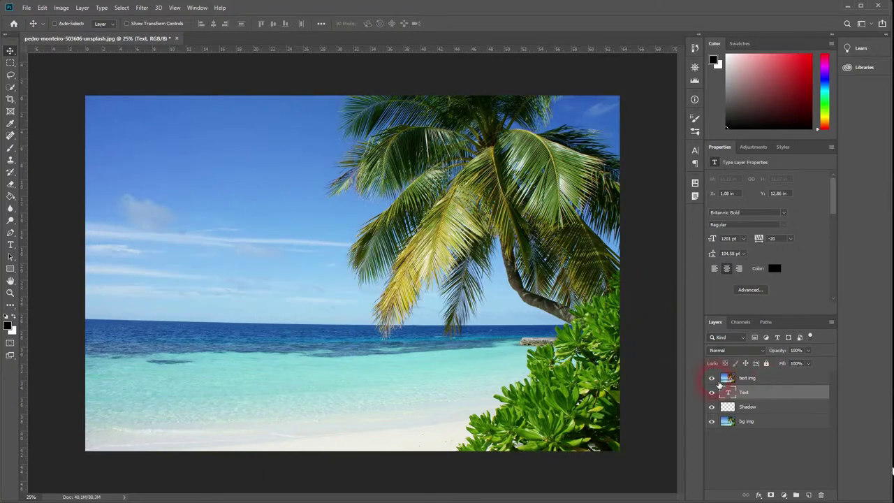
pyautogui.click(758, 381)
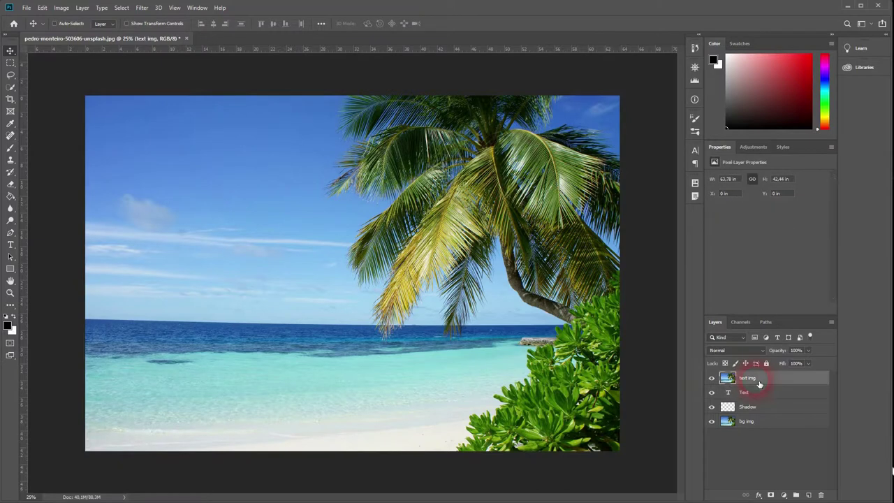
pyautogui.rightClick(774, 382)
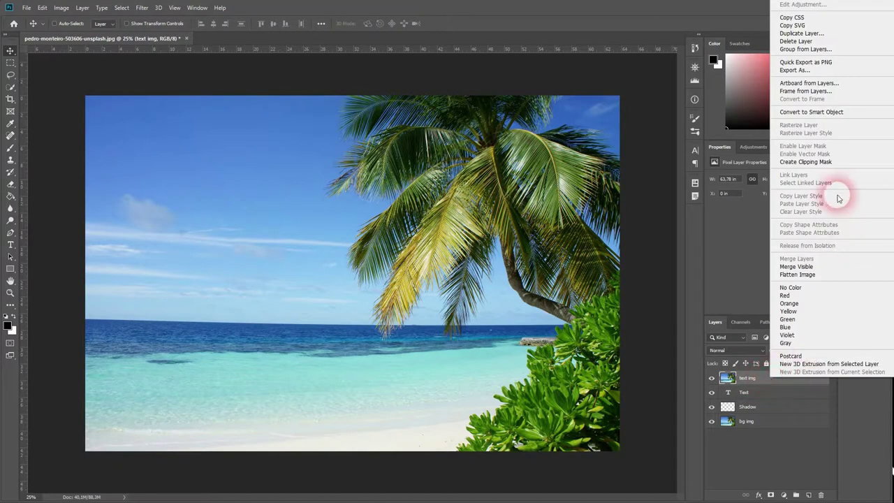
pyautogui.click(823, 162)
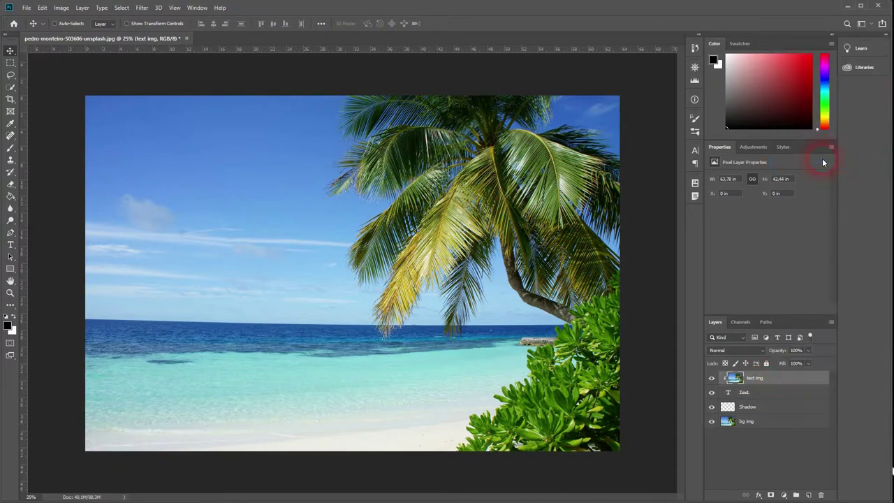
pyautogui.click(712, 421)
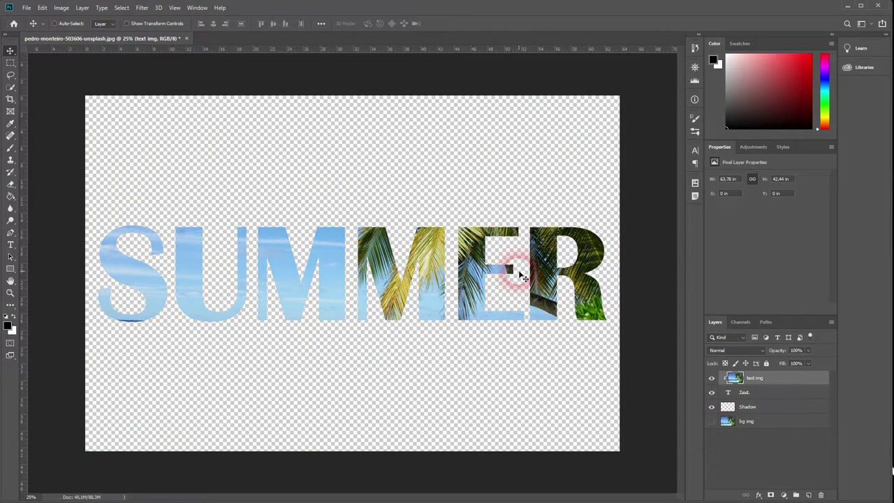
# - Shift the clipped photo up and left inside SUMMER, then show and select bg img
pyautogui.moveTo(541, 286); pyautogui.dragTo(529, 262)
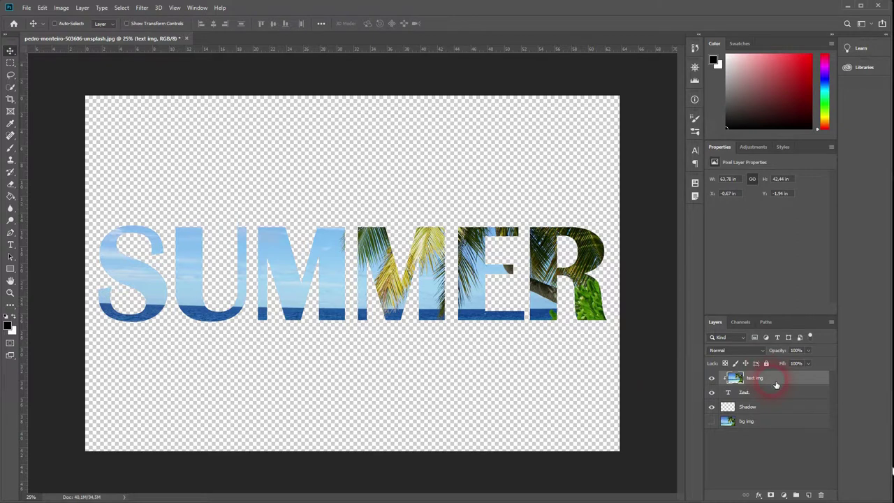
pyautogui.moveTo(486, 241); pyautogui.dragTo(494, 258)
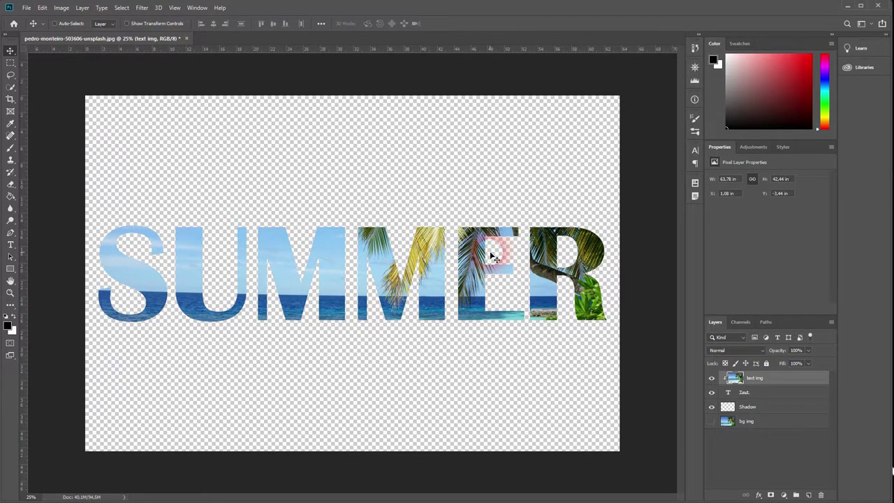
pyautogui.click(816, 408)
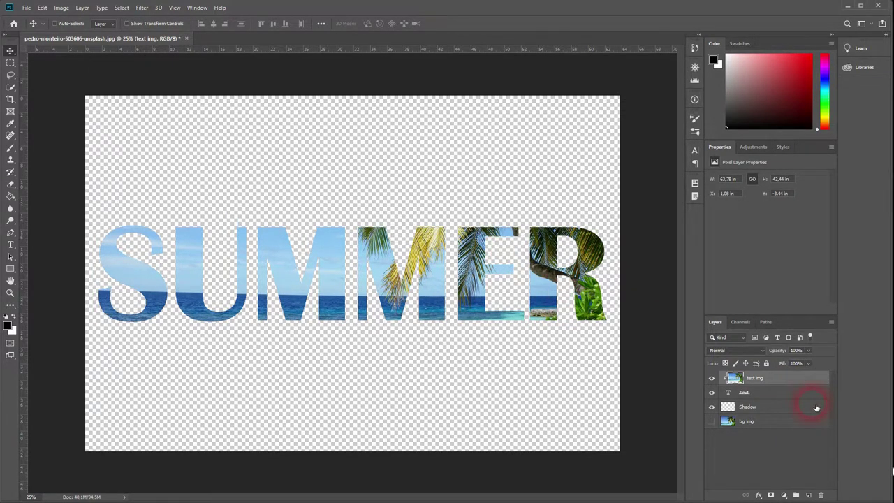
pyautogui.click(712, 421)
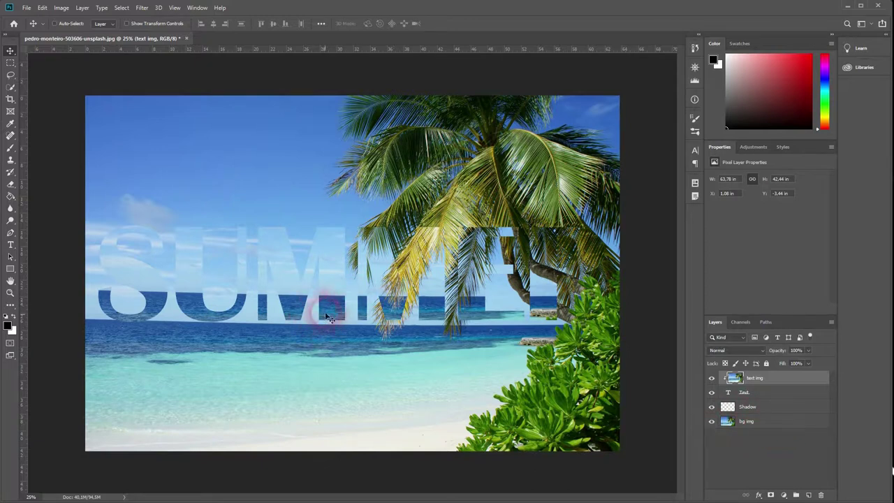
pyautogui.click(775, 423)
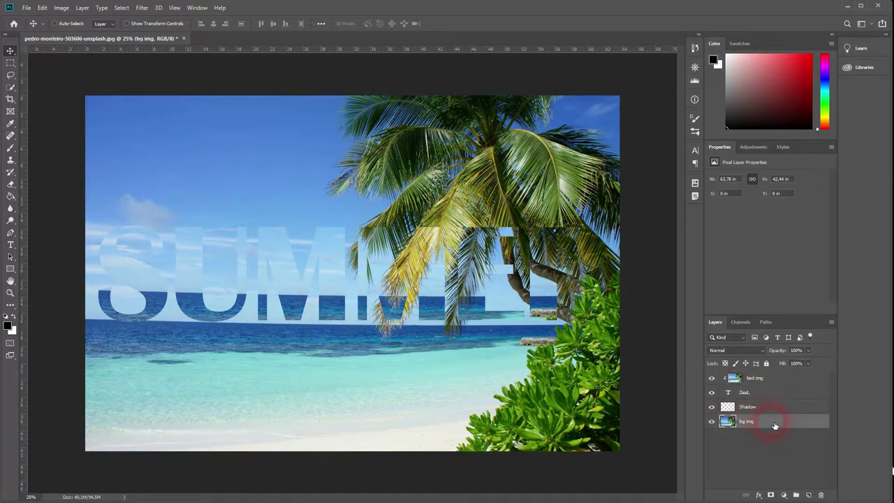
# - Set a Motion Blur on bg img with a 0° angle and 148-pixel distance
pyautogui.click(143, 8)
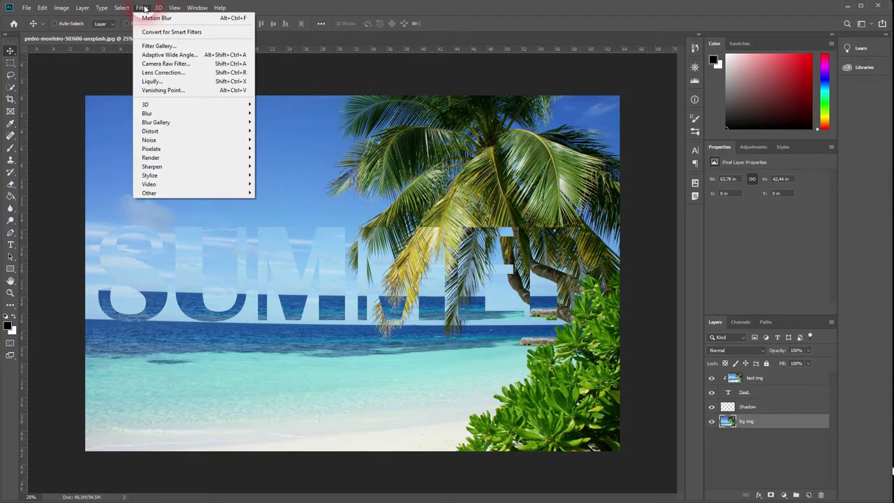
pyautogui.click(196, 115)
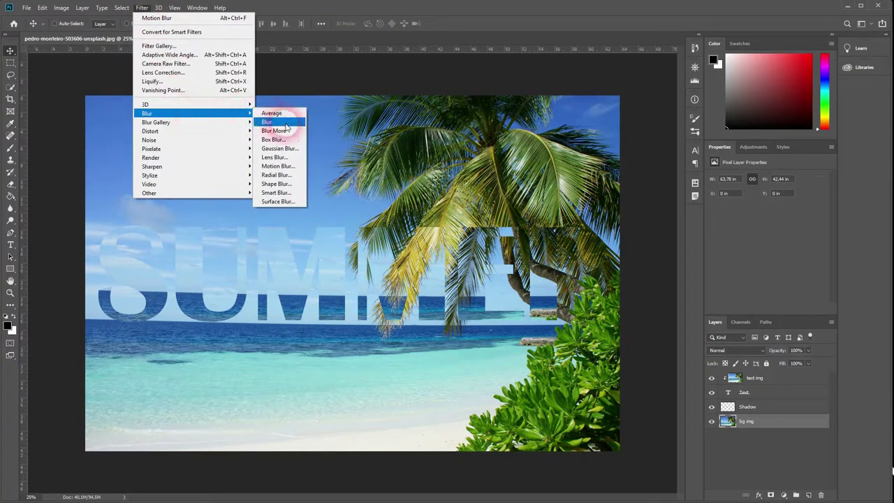
pyautogui.click(286, 165)
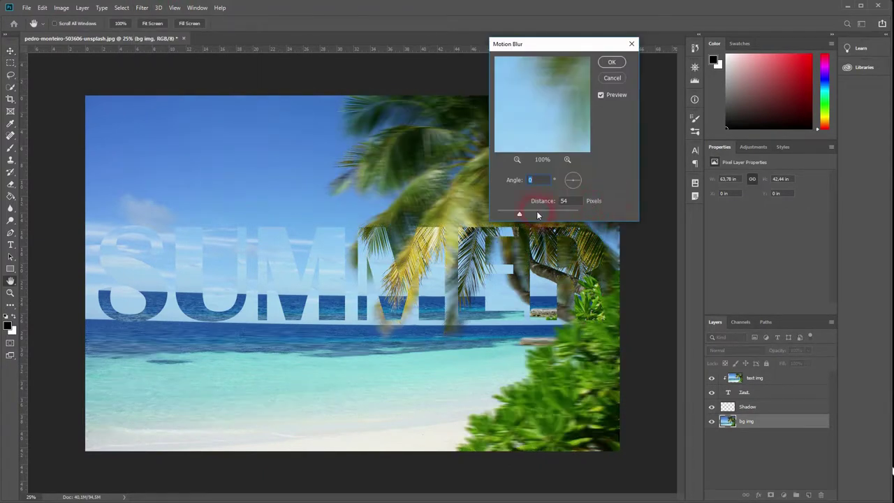
pyautogui.moveTo(519, 215); pyautogui.dragTo(531, 217)
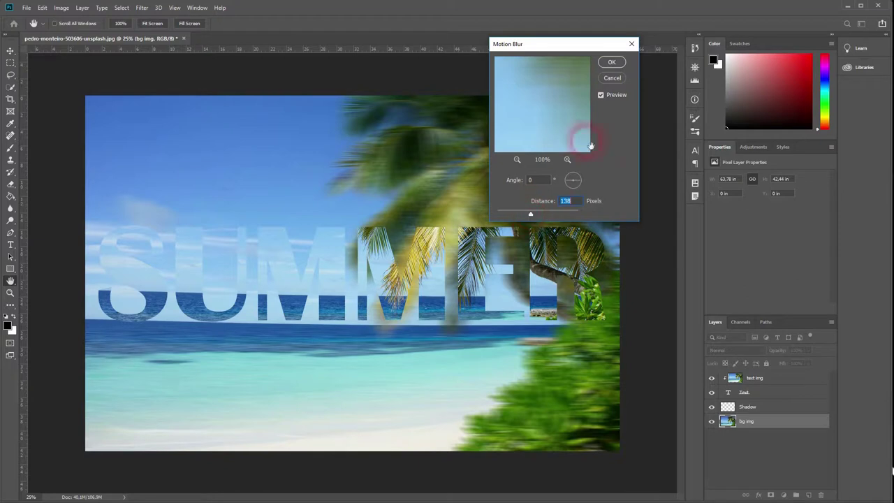
pyautogui.click(612, 63)
pyautogui.click(600, 95)
pyautogui.moveTo(530, 212); pyautogui.dragTo(532, 208)
pyautogui.click(611, 62)
# - Confirm the blur, select the Shadow layer, and load the SUMMER letter selection
pyautogui.click(803, 442)
pyautogui.click(777, 406)
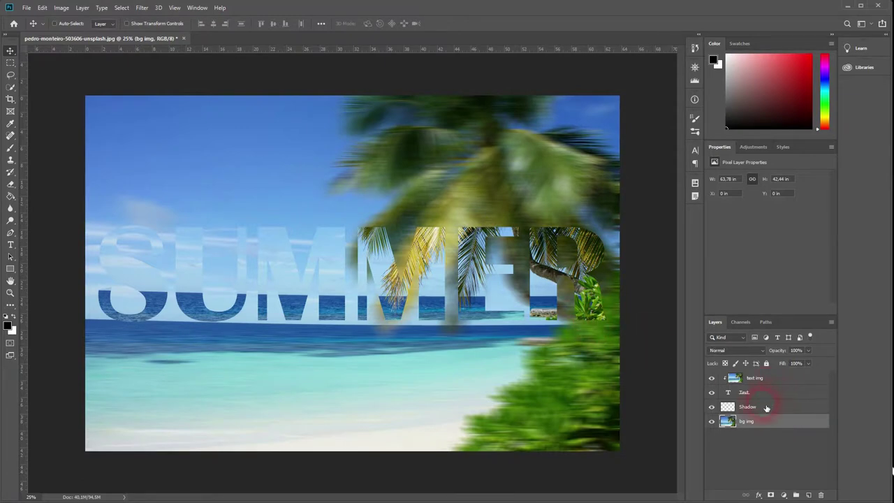
pyautogui.click(766, 408)
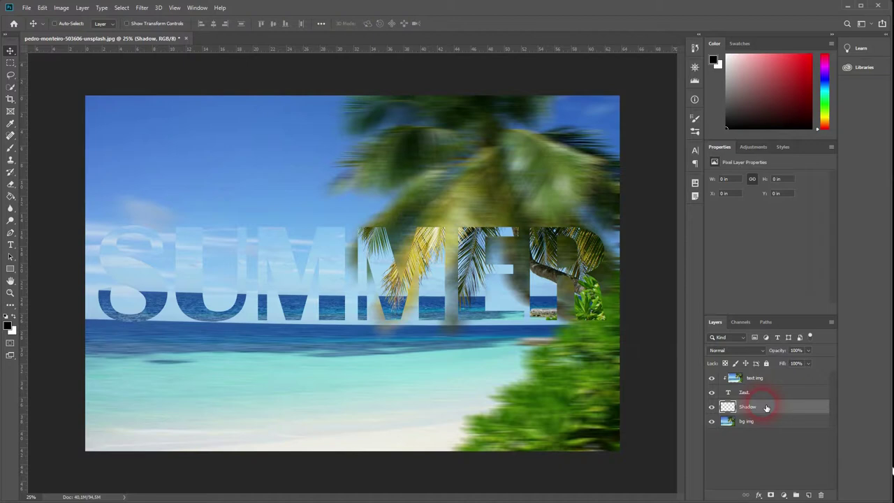
pyautogui.keyDown('ctrl'); pyautogui.click(730, 393); pyautogui.keyUp('ctrl')
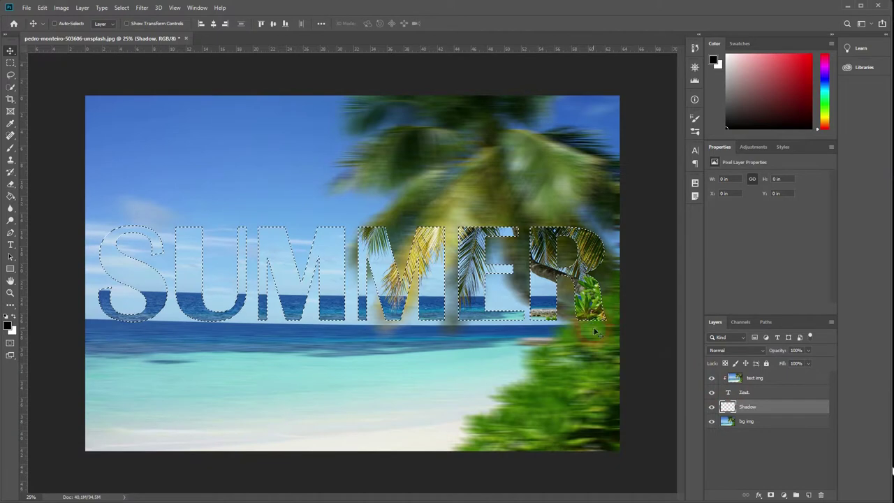
pyautogui.click(768, 411)
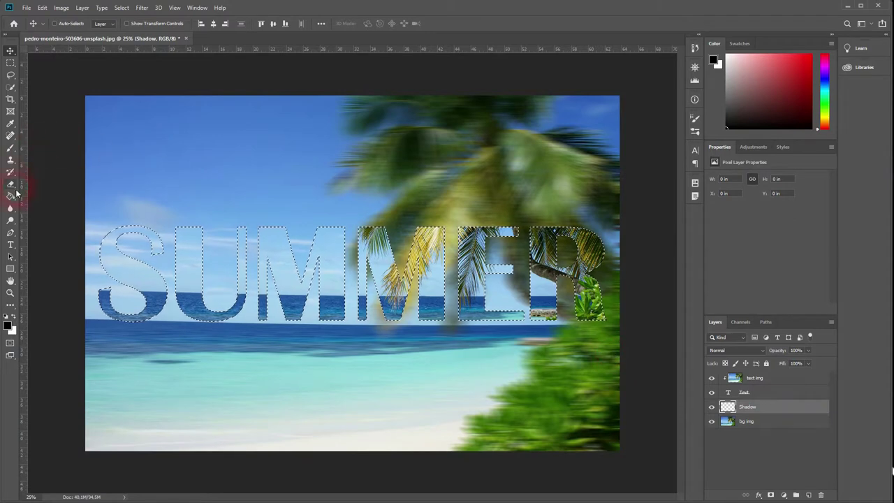
pyautogui.moveTo(10, 196); pyautogui.dragTo(67, 206)
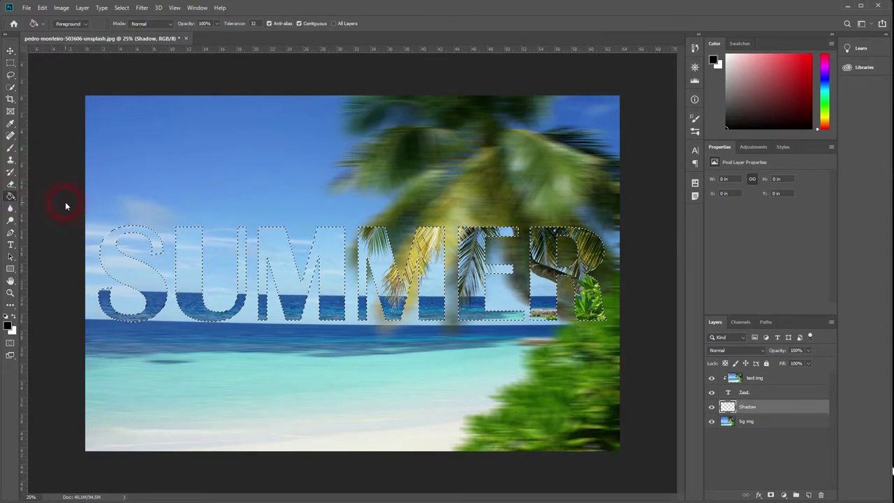
# - Fill the SUMMER selection with black on the Shadow layer and deselect
pyautogui.click(10, 326)
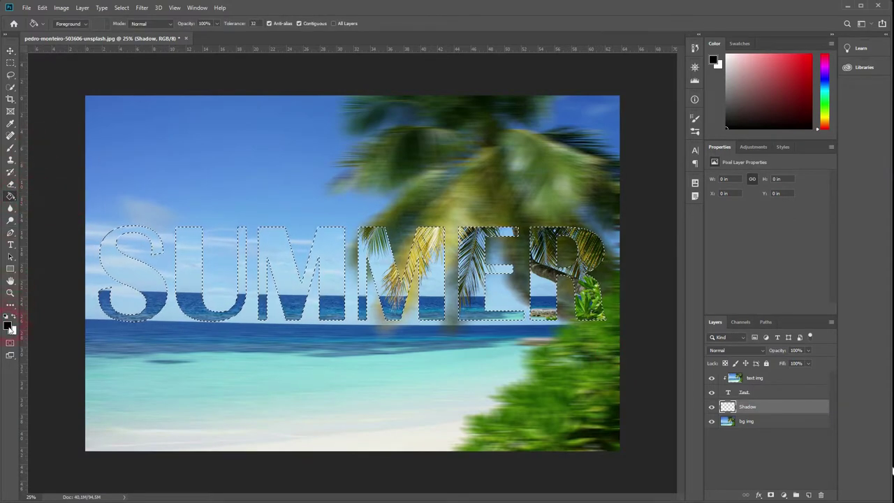
pyautogui.click(150, 282)
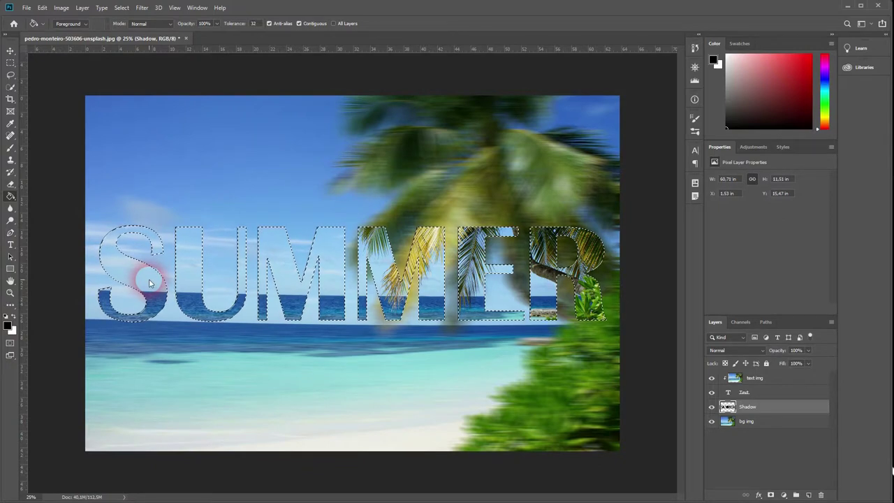
pyautogui.hotkey('ctrl', 'd')
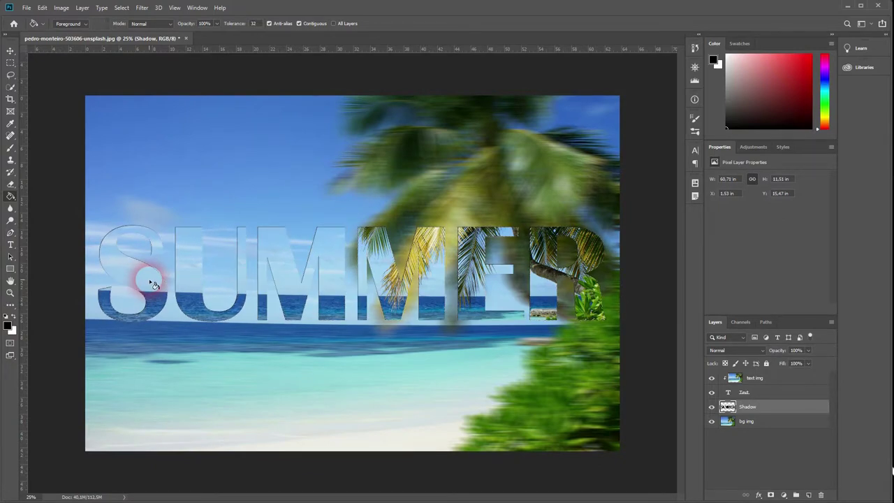
# - Nudge the Shadow layer slightly right and down behind the SUMMER letters
pyautogui.moveTo(11, 51); pyautogui.dragTo(46, 51)
pyautogui.click(758, 406)
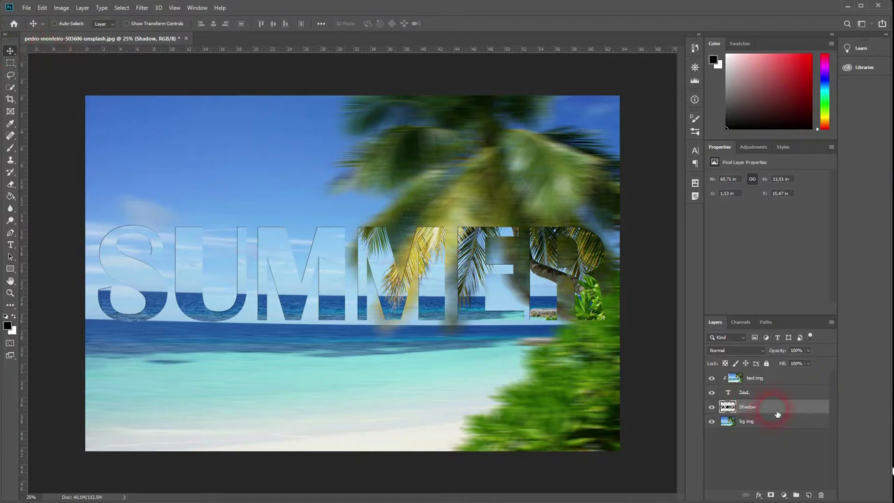
pyautogui.click(538, 404)
pyautogui.press('Right')
pyautogui.press('Right')
pyautogui.press('Right')
pyautogui.press('Right')
pyautogui.press('Right')
pyautogui.press('Right')
pyautogui.press('Right')
pyautogui.press('Right')
pyautogui.press('Right')
pyautogui.press('Right')
pyautogui.press('Right')
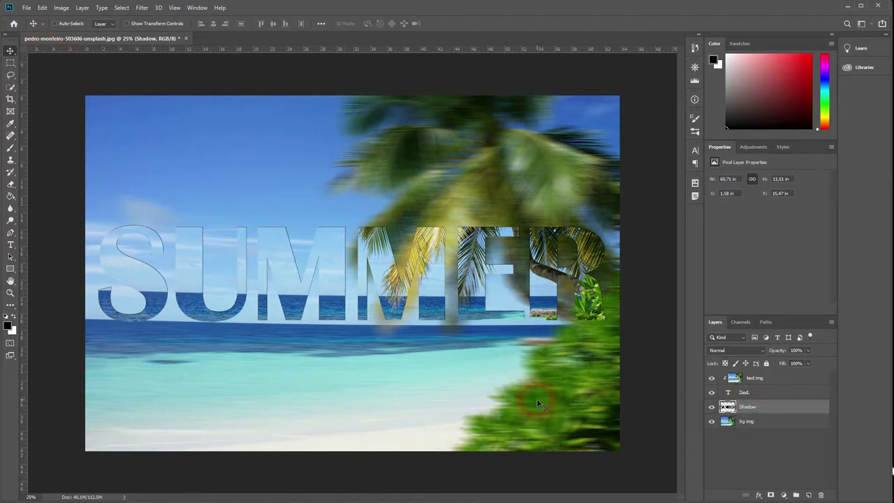
pyautogui.press('Down')
pyautogui.press('Down')
pyautogui.press('Down')
pyautogui.press('Down')
pyautogui.press('Down')
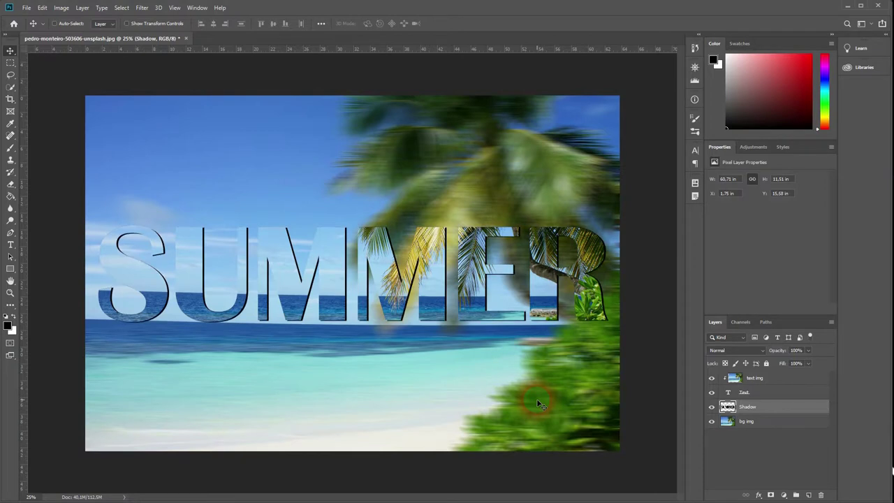
pyautogui.press('Down')
pyautogui.press('Down')
pyautogui.press('Down')
pyautogui.press('Down')
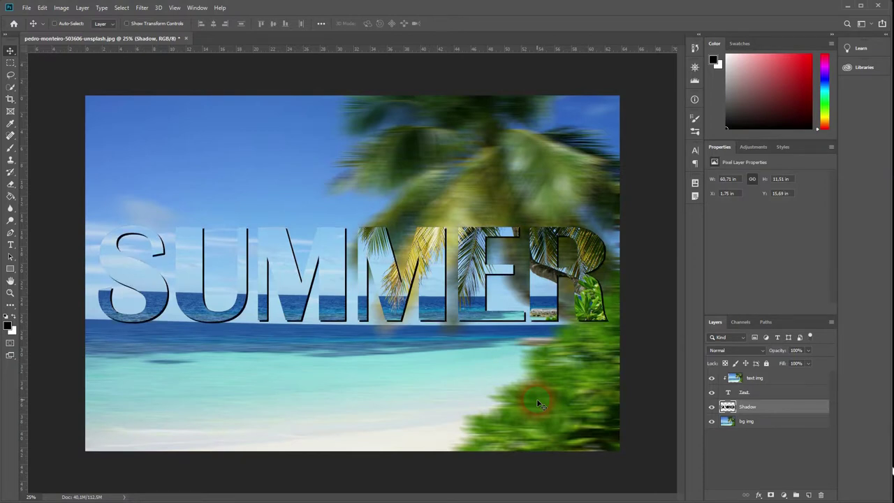
pyautogui.press('Right')
pyautogui.press('Right')
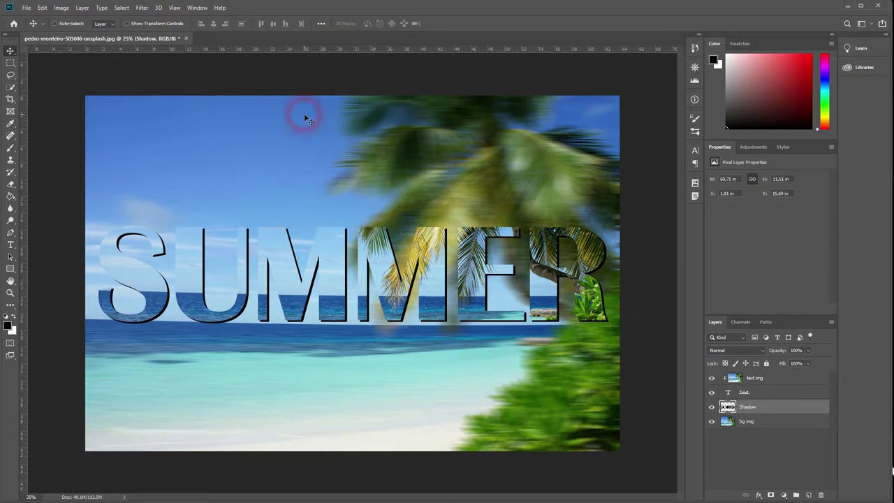
# - Blur the Shadow layer with a 0°, 44-pixel Motion Blur
pyautogui.click(141, 8)
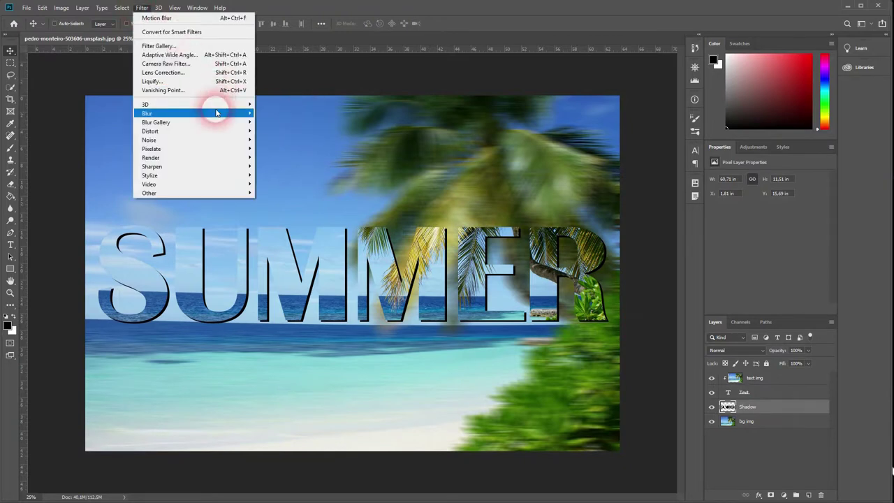
pyautogui.moveTo(217, 113)
pyautogui.click(292, 166)
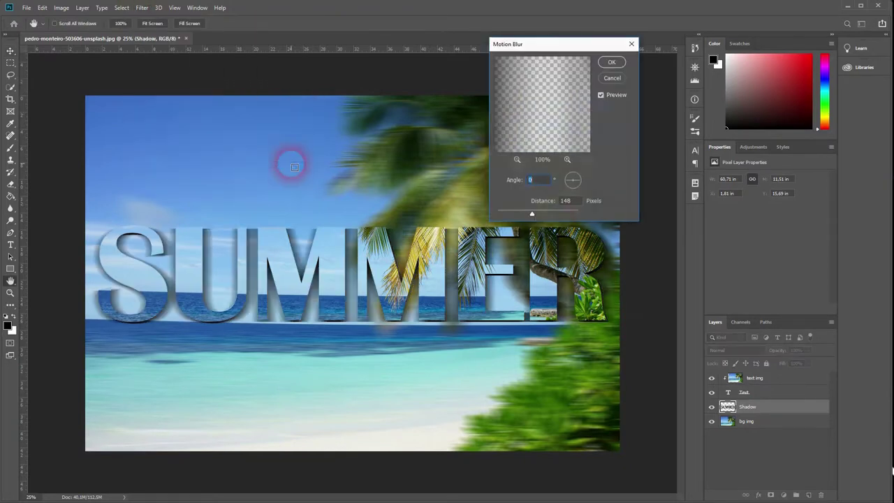
pyautogui.moveTo(532, 216); pyautogui.dragTo(516, 216)
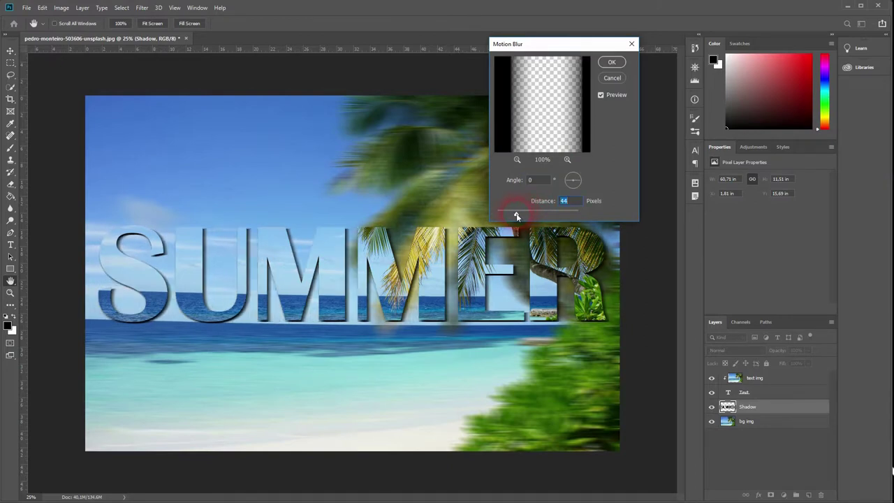
pyautogui.click(612, 62)
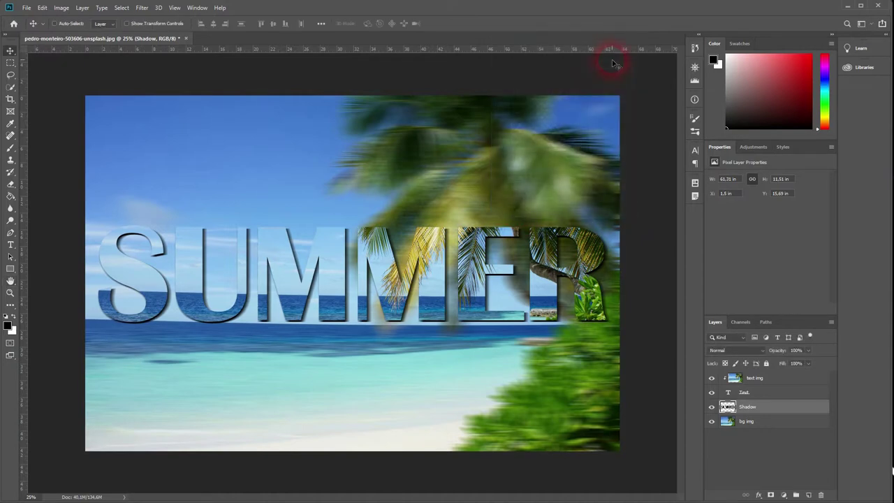
# - Turn on Bevel & Emboss with a linear Contour for the Text layer
pyautogui.click(775, 393)
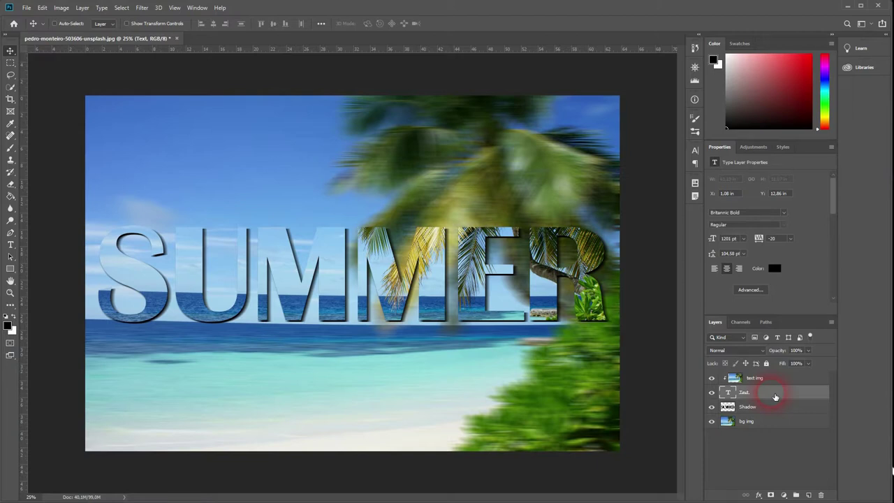
pyautogui.rightClick(774, 395)
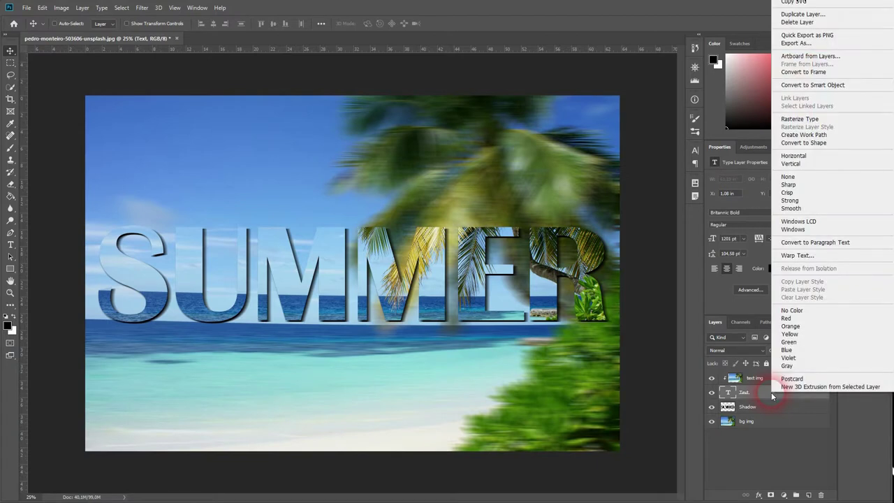
pyautogui.click(762, 495)
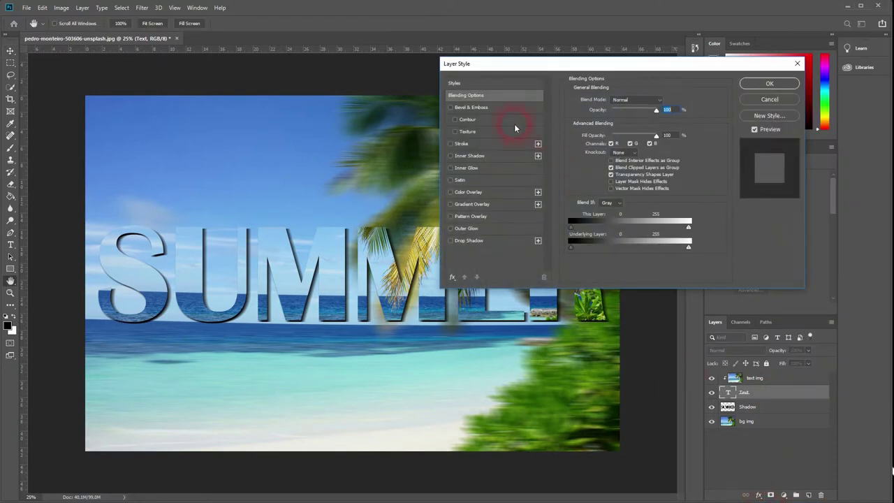
pyautogui.click(456, 120)
pyautogui.click(468, 121)
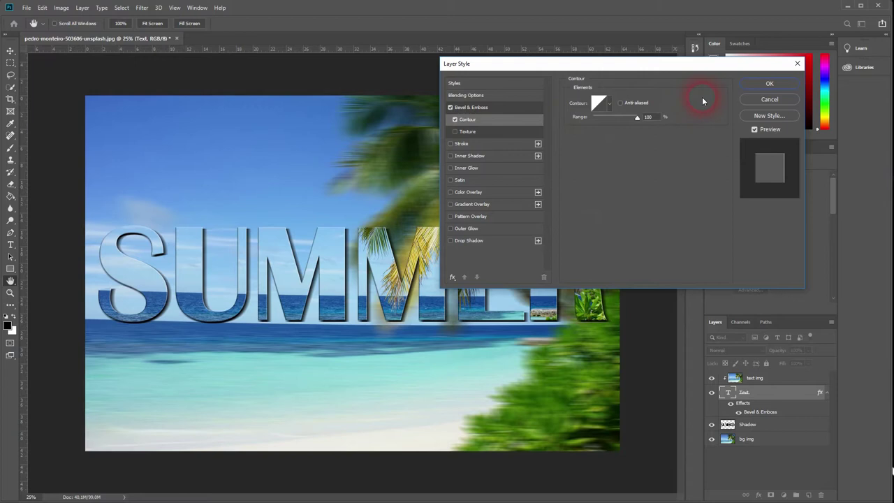
pyautogui.click(616, 98)
pyautogui.click(608, 105)
pyautogui.click(605, 105)
# - Confirm the layer effects and hide bg img to view the beveled SUMMER over transparency
pyautogui.click(765, 84)
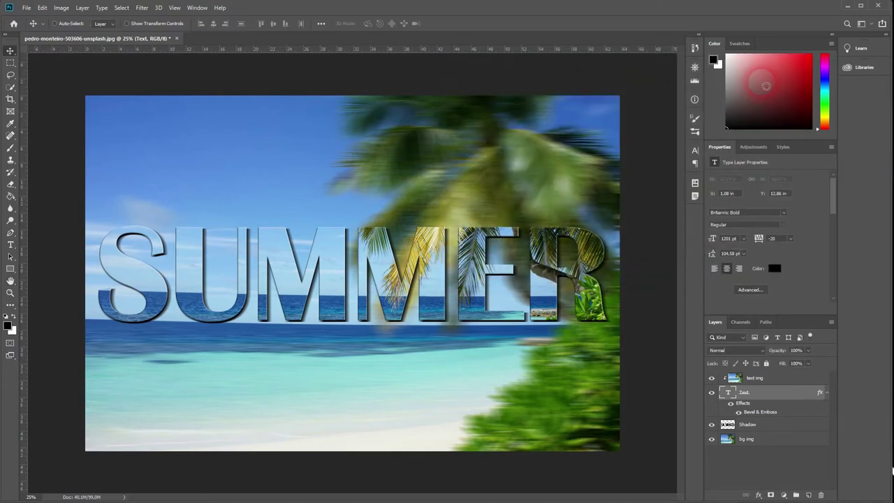
pyautogui.click(524, 229)
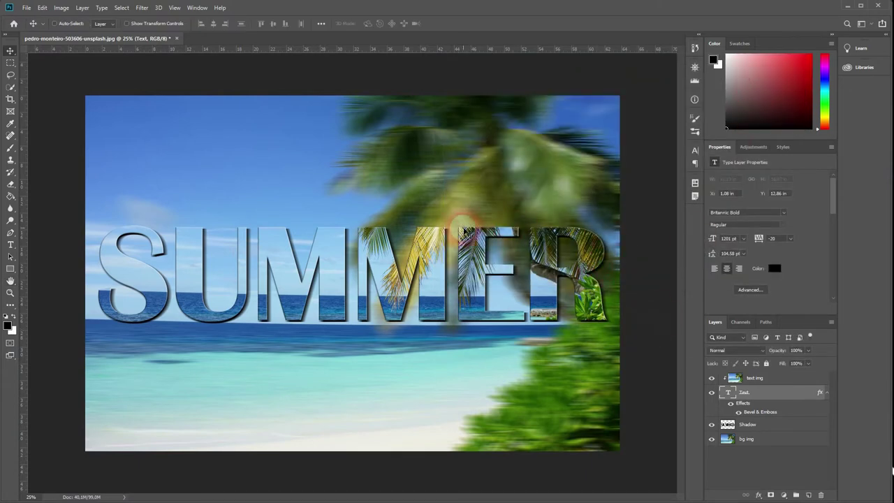
pyautogui.click(521, 328)
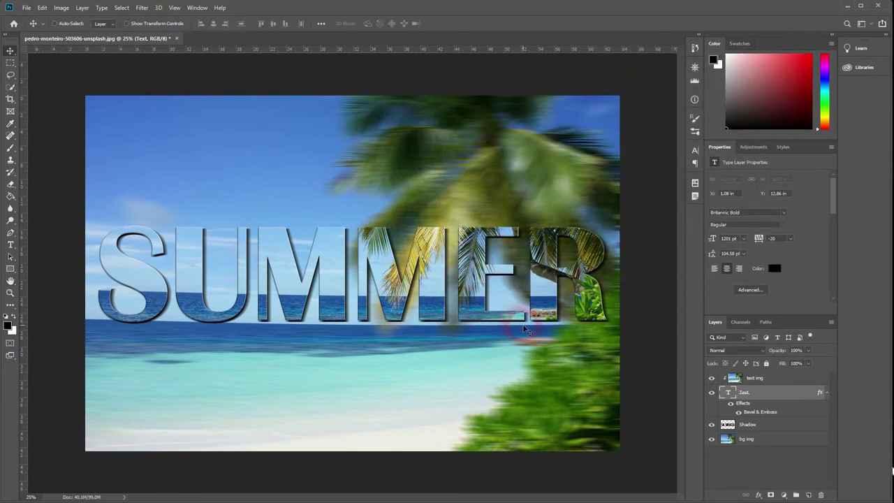
pyautogui.click(482, 399)
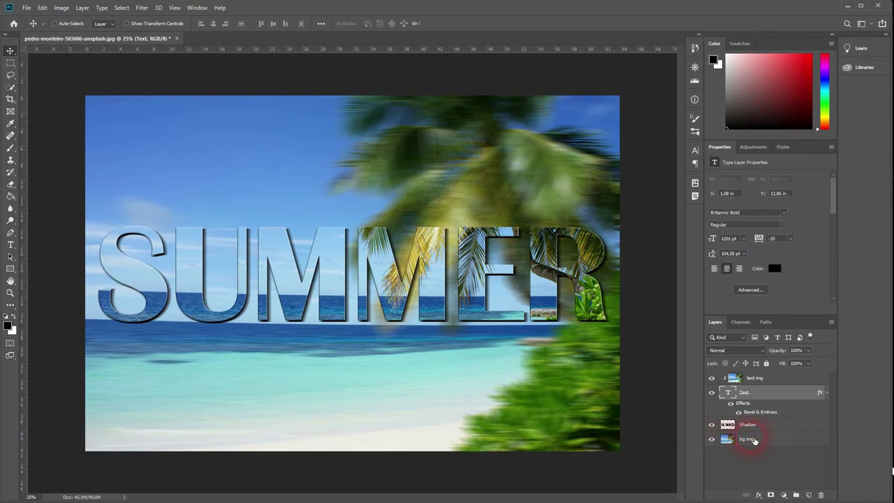
pyautogui.click(722, 439)
# - Hide the bg img layer and add a new layer named 'white bg' above it
pyautogui.click(711, 438)
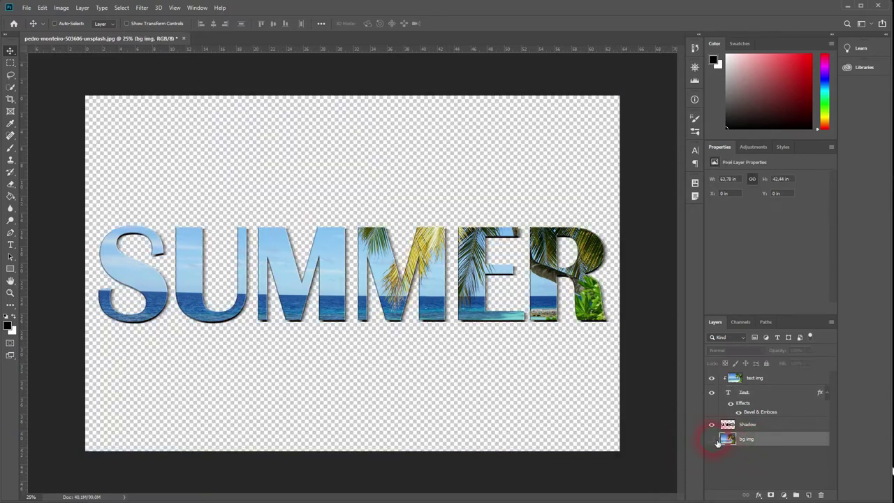
pyautogui.click(808, 495)
pyautogui.doubleClick(747, 438)
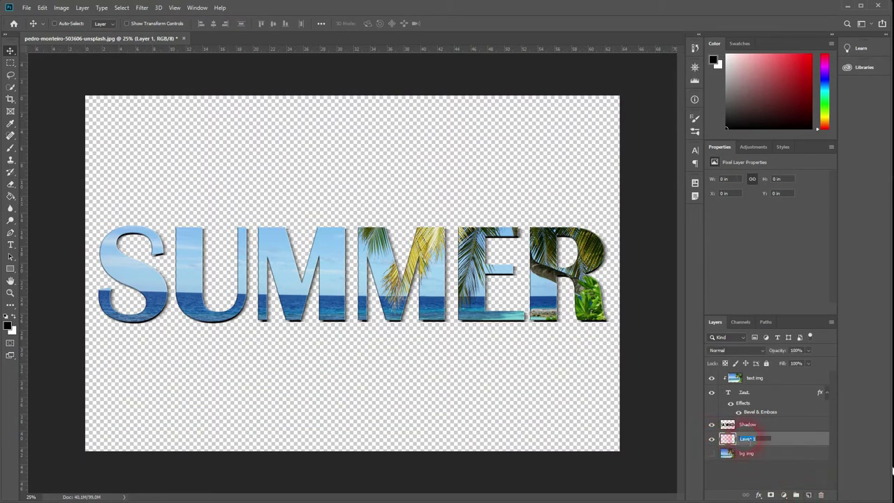
pyautogui.write('white bg')
pyautogui.press('Return')
# - Fill the white bg layer with white using the Paint Bucket tool
pyautogui.click(10, 197)
pyautogui.rightClick(11, 197)
pyautogui.click(40, 204)
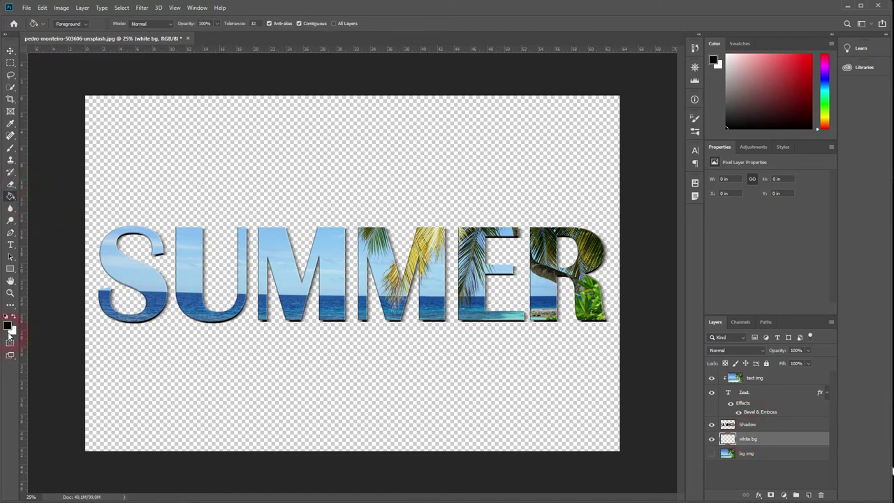
pyautogui.click(15, 317)
pyautogui.click(233, 378)
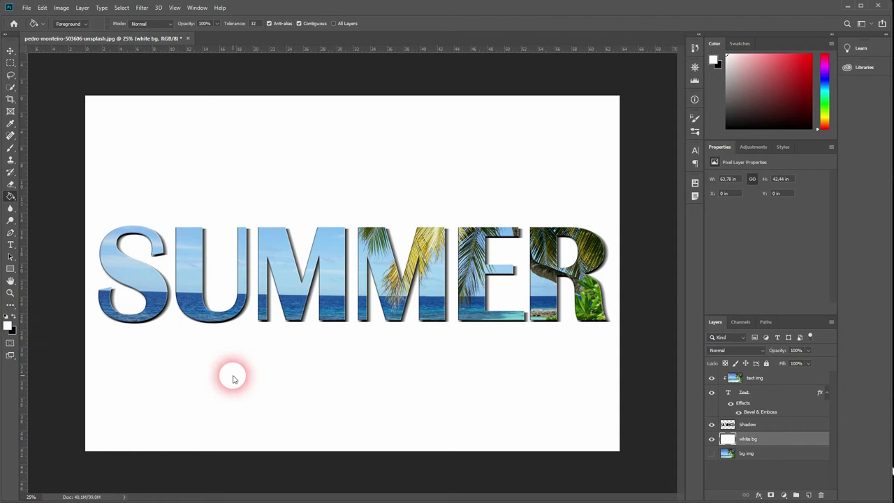
pyautogui.click(633, 484)
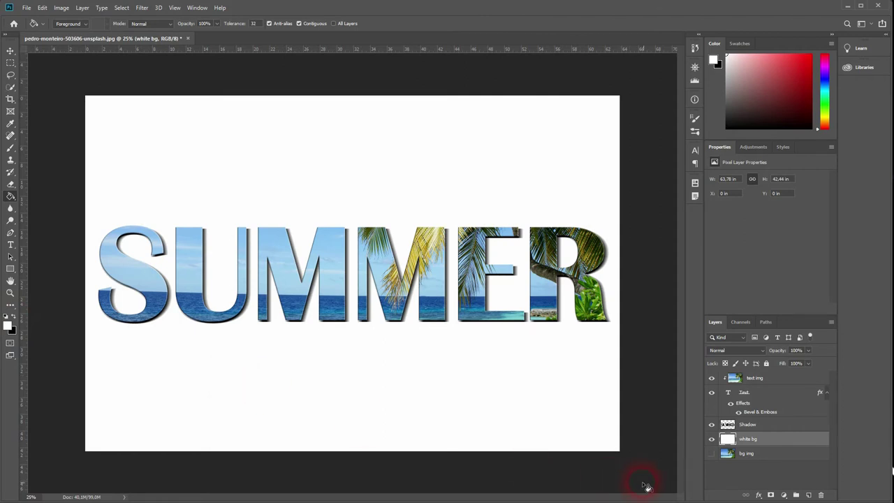
# - Toggle the white bg and bg img layers to compare, ending with bg img hidden
pyautogui.click(712, 439)
pyautogui.click(712, 453)
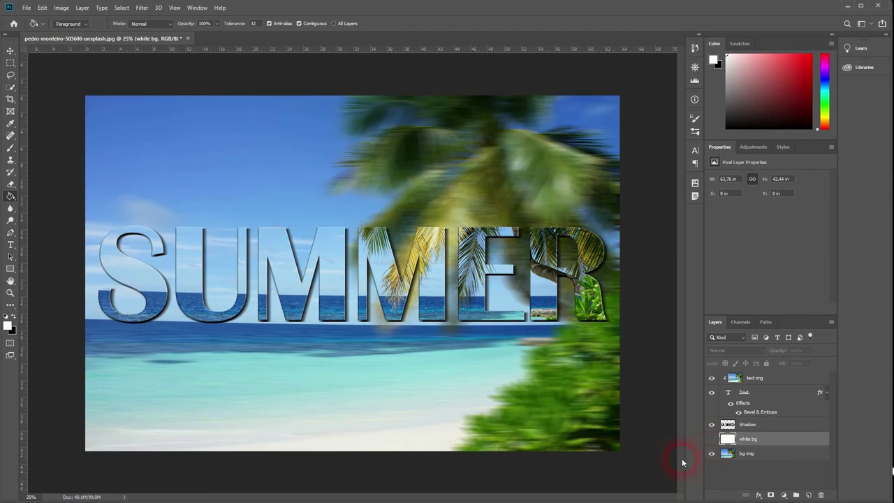
pyautogui.click(712, 439)
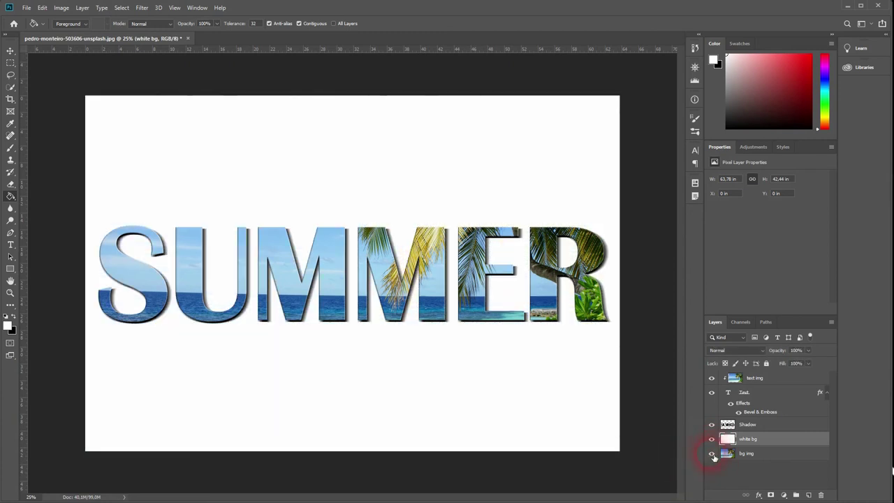
pyautogui.click(712, 454)
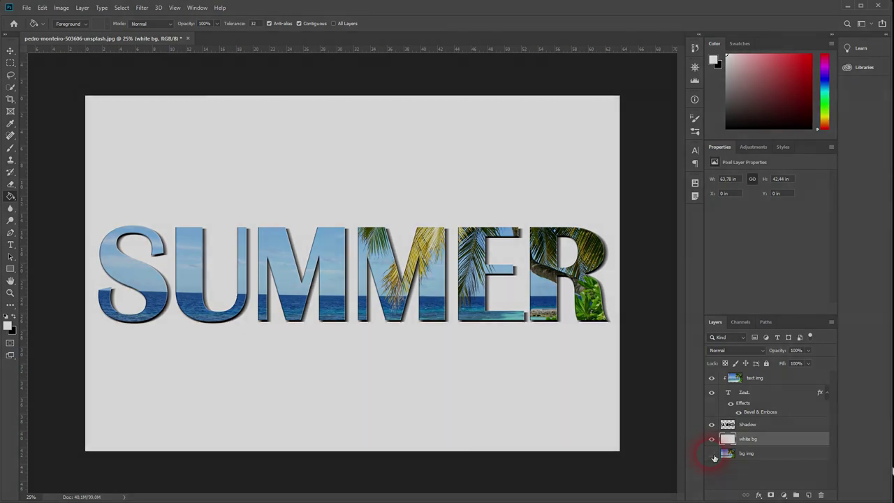